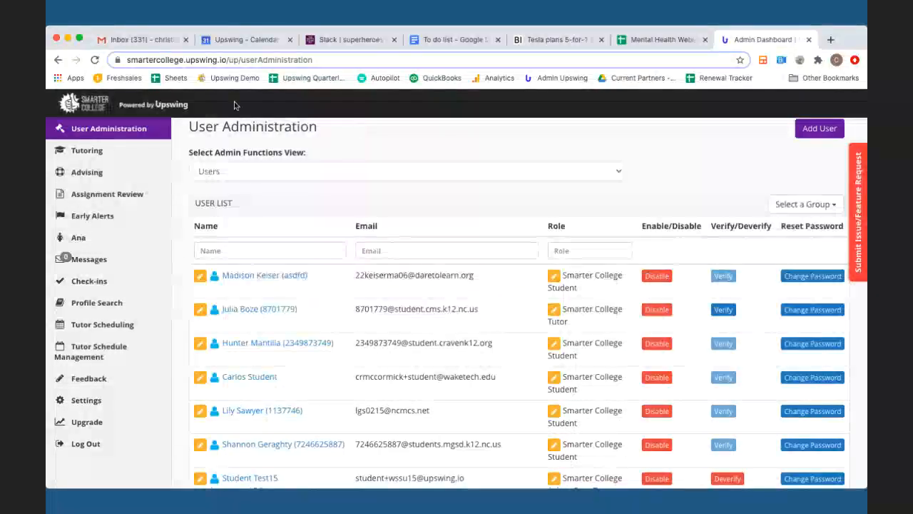
Open the list of manual alert types in the management view of Early Alerts.
left_click(86, 222)
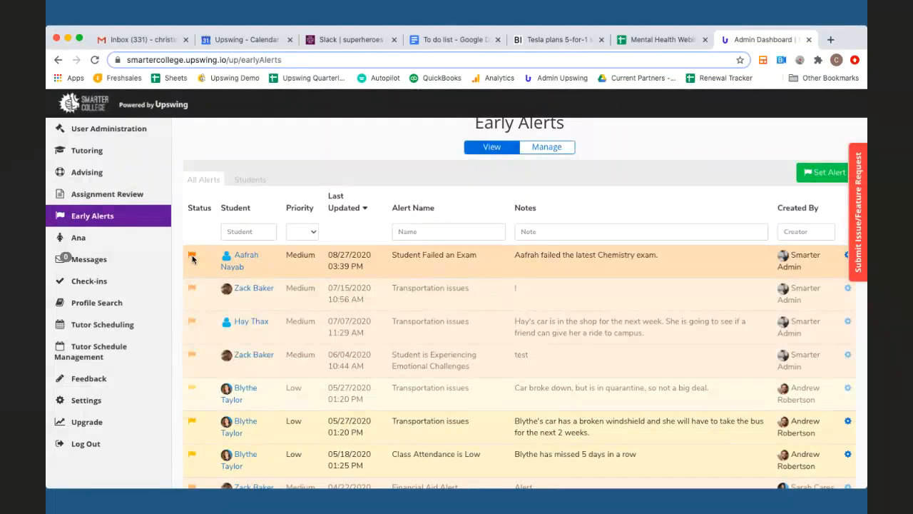
left_click(555, 149)
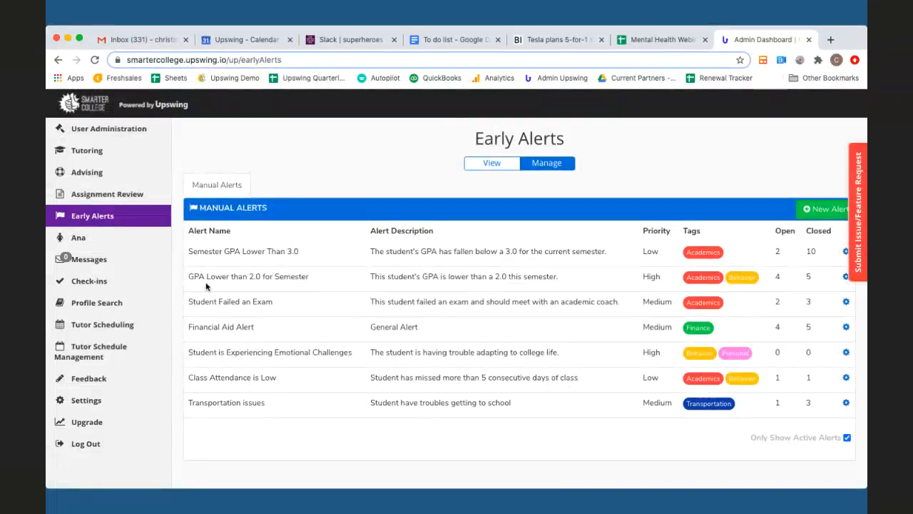
Examine the names, descriptions, priorities, tags and open and closed counts of the manual alert types.
left_click_drag(306, 257, 188, 262)
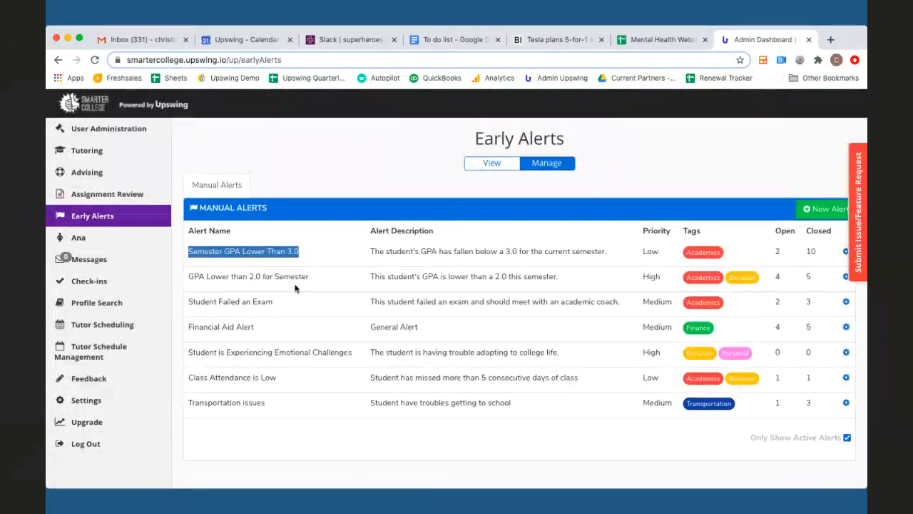
left_click_drag(280, 330, 184, 331)
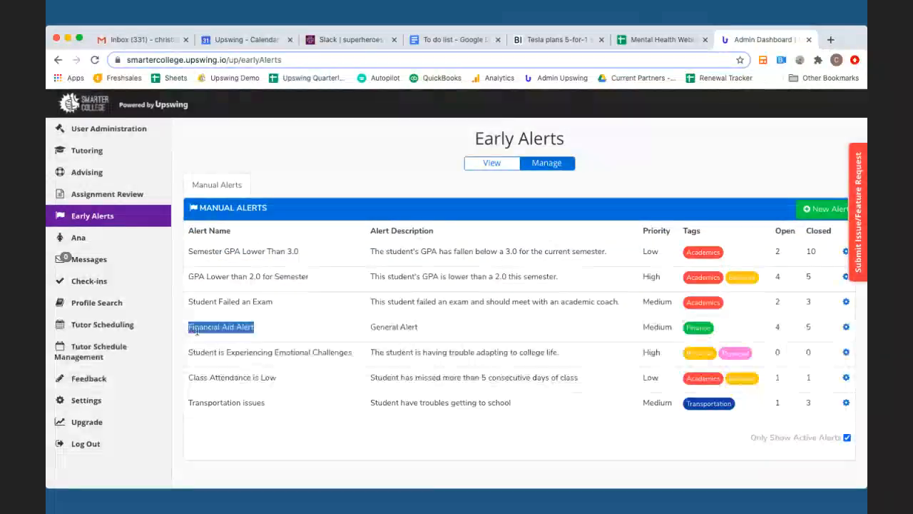
left_click_drag(425, 329, 371, 327)
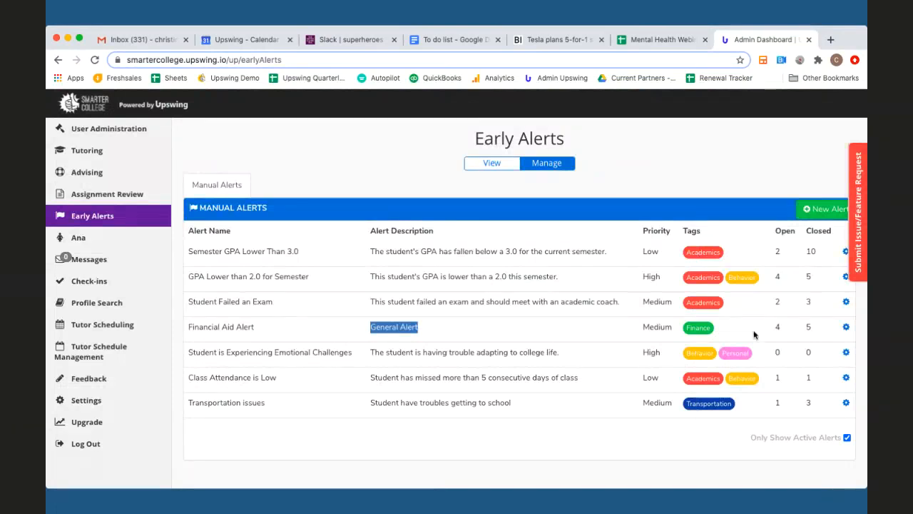
left_click(739, 304)
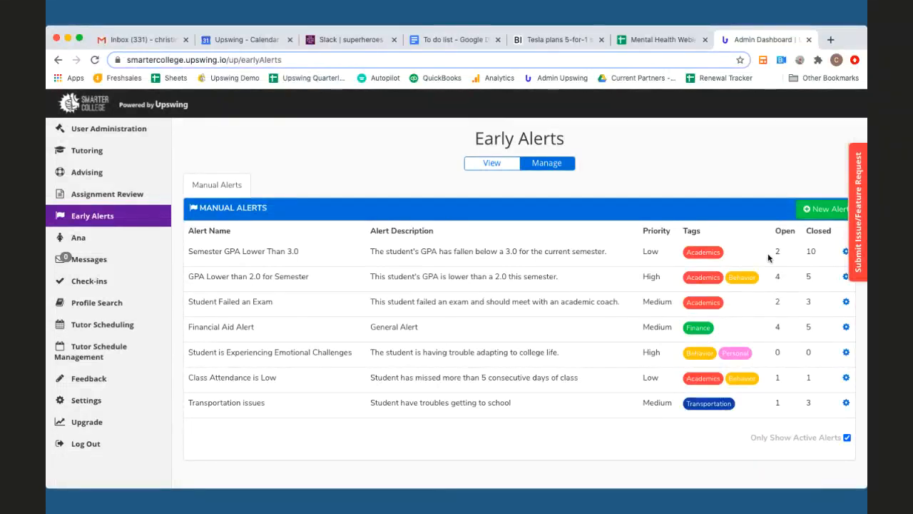
left_click_drag(769, 257, 787, 257)
left_click(818, 256)
scroll(762, 352, "down", 1)
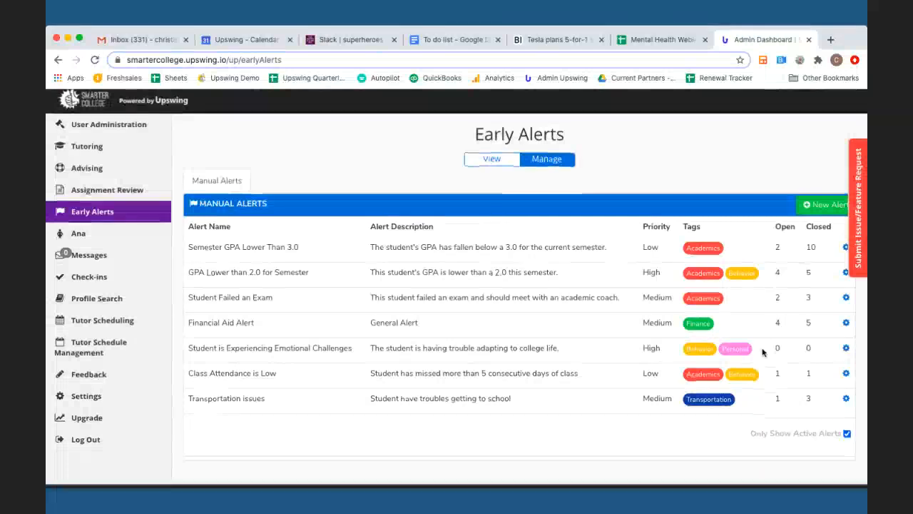
scroll(762, 352, "up", 1)
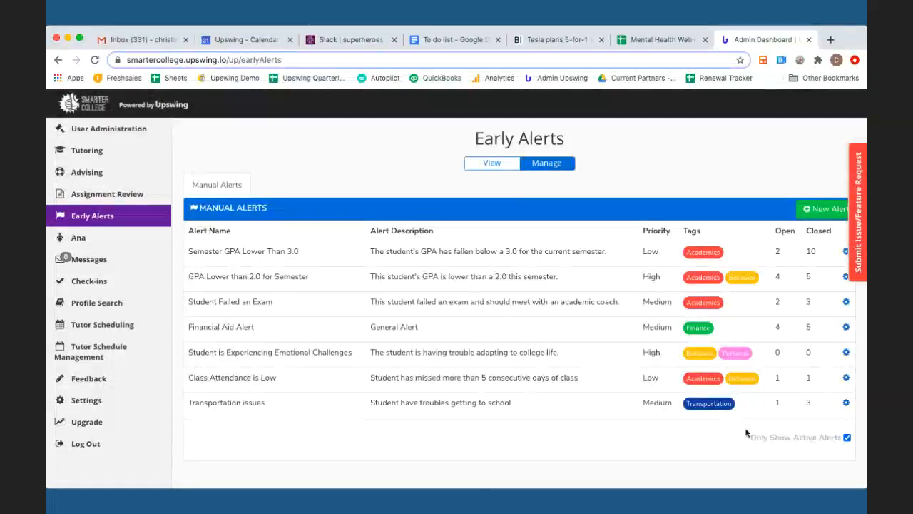
Show inactive manual alert types as well, look through them, and limit the list to active alerts again.
left_click(847, 438)
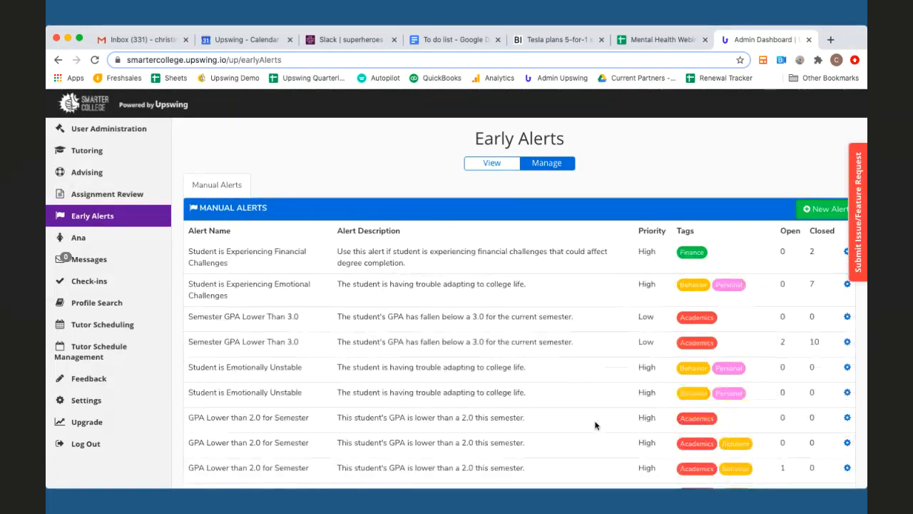
scroll(596, 423, "down", 1)
scroll(596, 424, "down", 10)
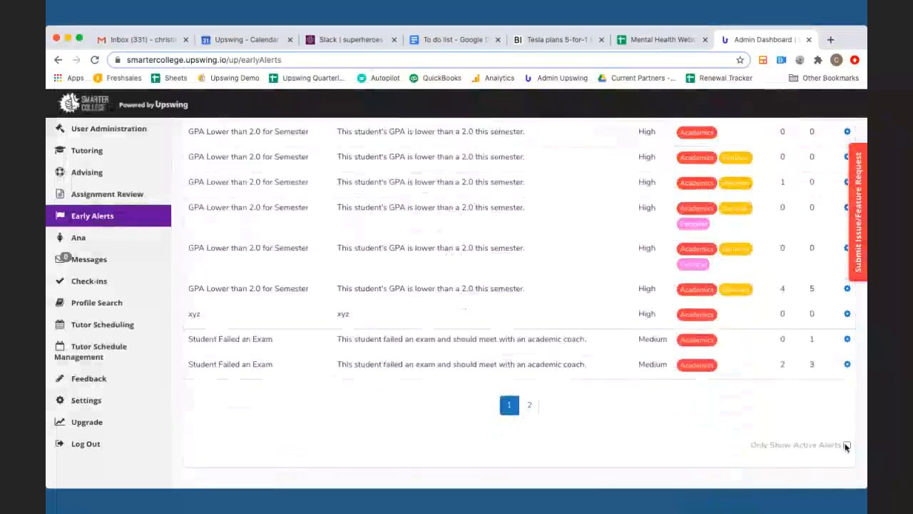
left_click(847, 444)
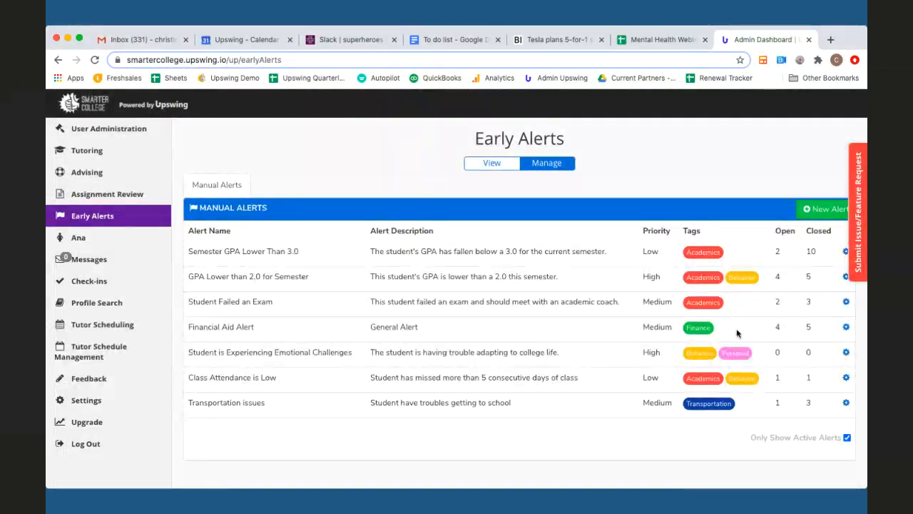
Edit the Financial Aid Alert and set its description to "Student lost their financial aid this term".
left_click(846, 327)
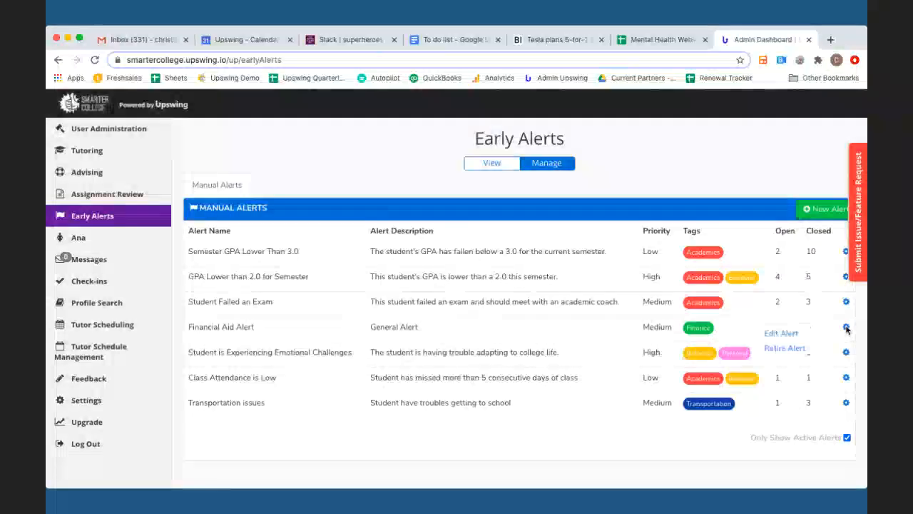
left_click(781, 334)
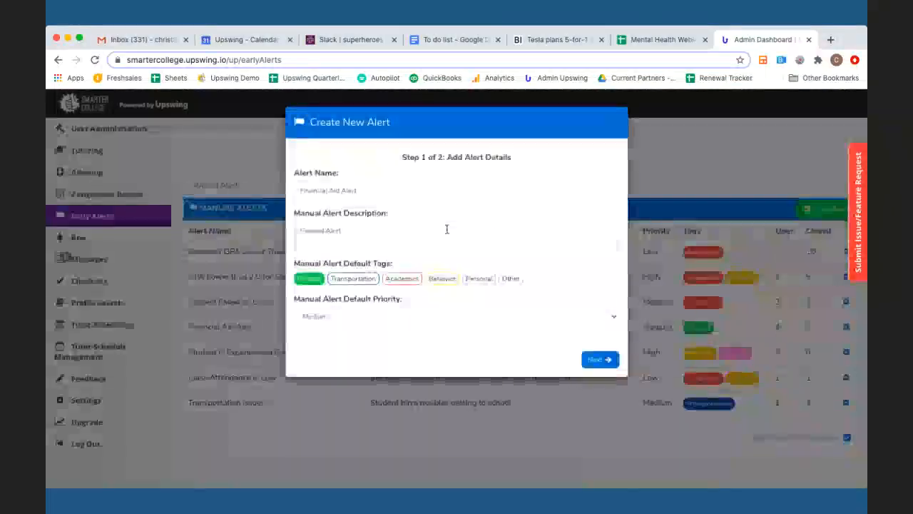
left_click_drag(446, 229, 291, 227)
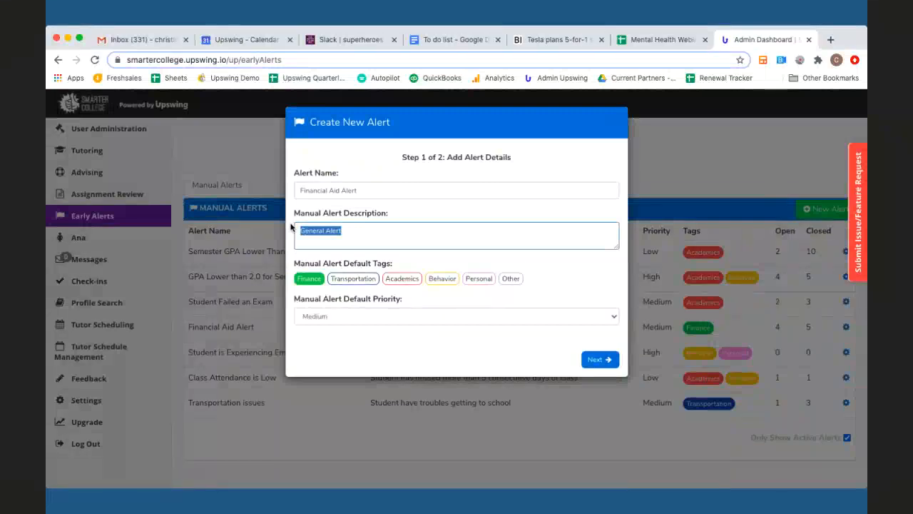
type("Student los")
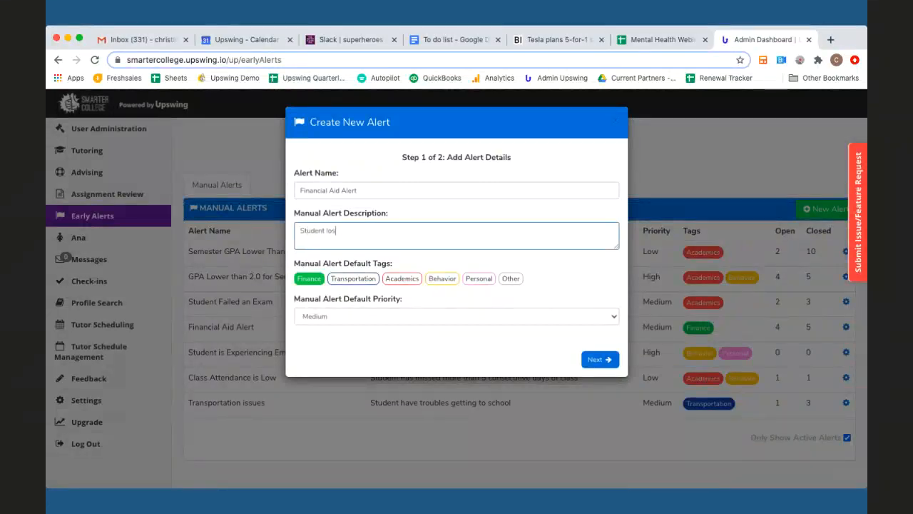
type("t their financial aid this term")
Review the alert's name, description and tags, keep its default priority at Medium, and continue to the notification preferences.
triple_click(403, 198)
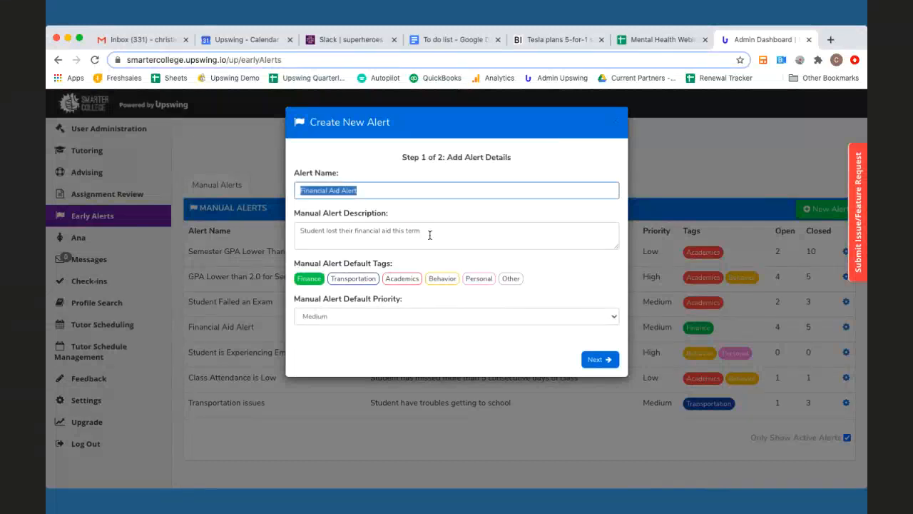
left_click_drag(443, 234, 294, 233)
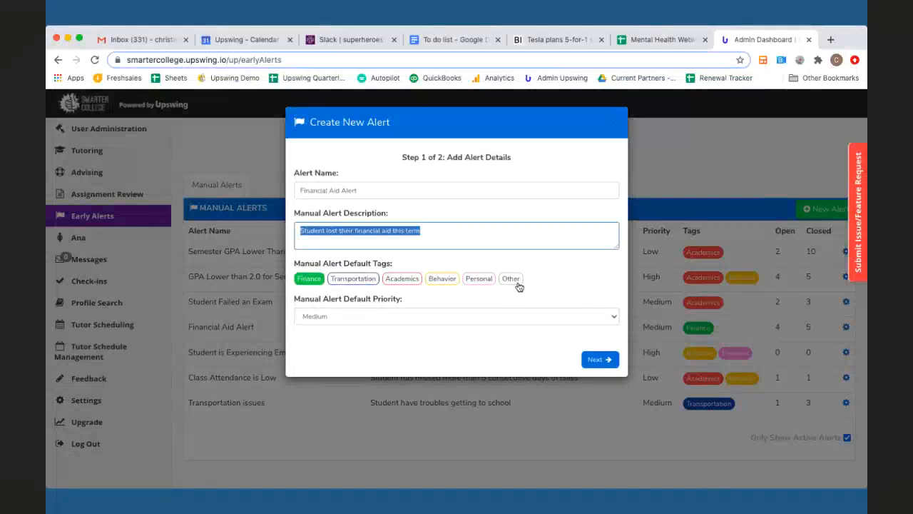
left_click(476, 322)
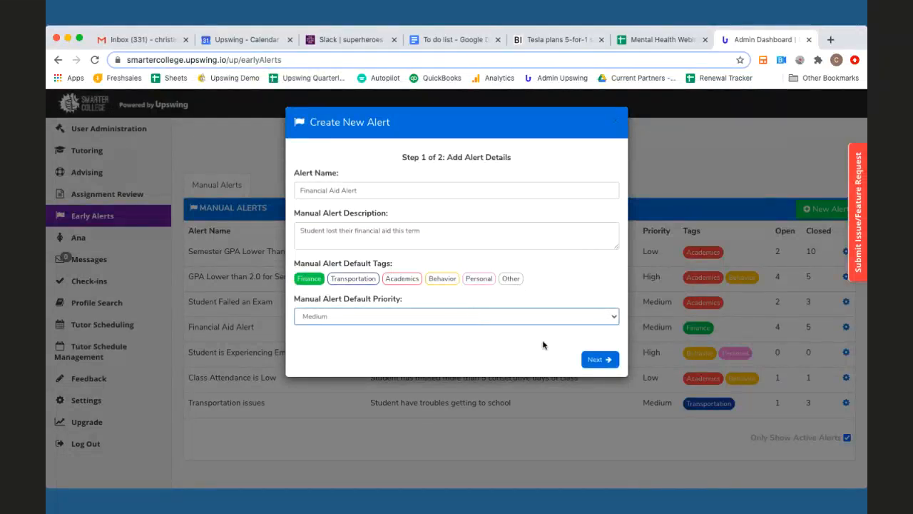
left_click(598, 361)
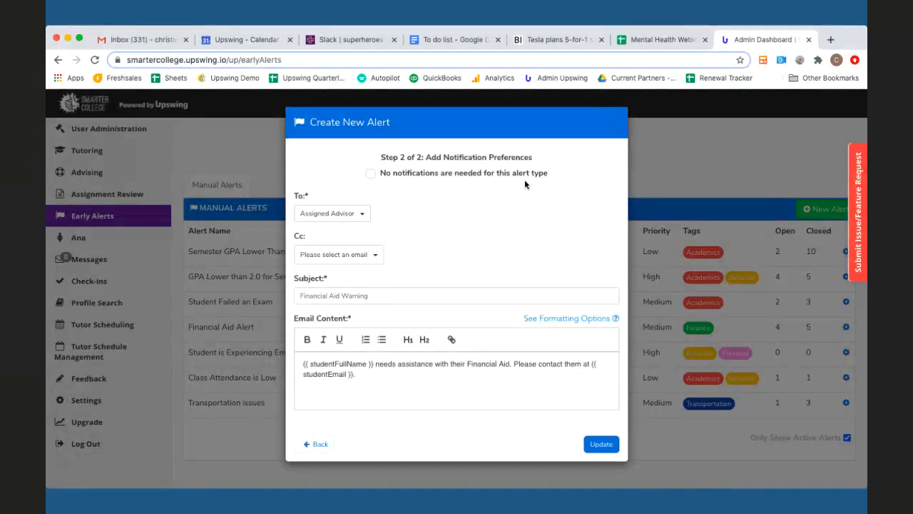
Check the no-notifications option and the recipient choices, keeping notifications enabled and addressed to the Assigned Advisor.
left_click(370, 174)
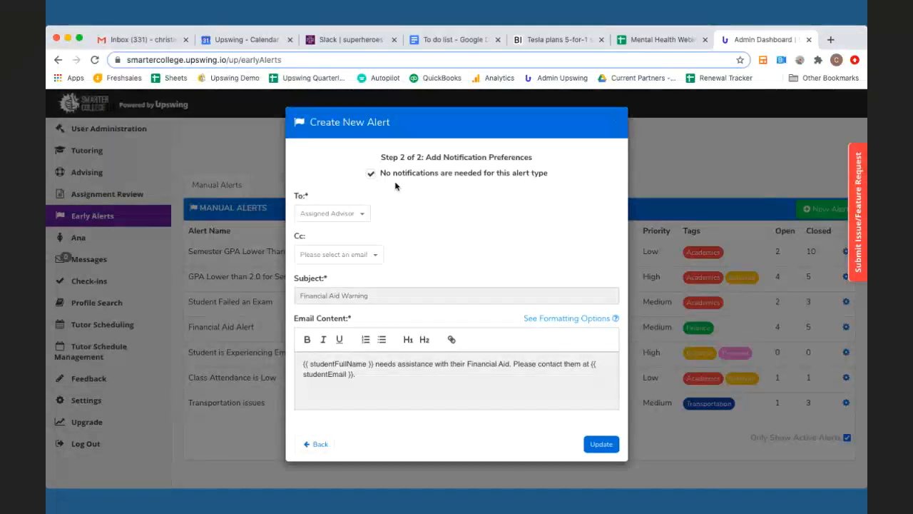
left_click(371, 176)
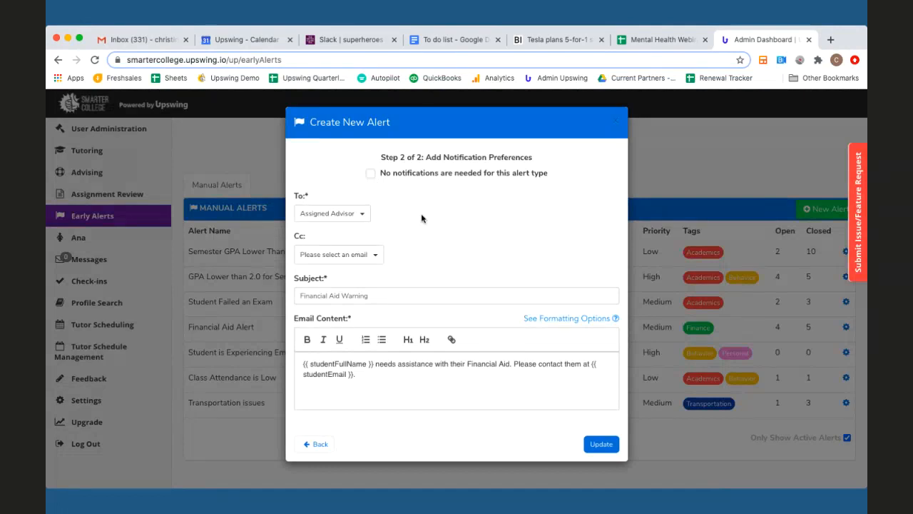
left_click(350, 217)
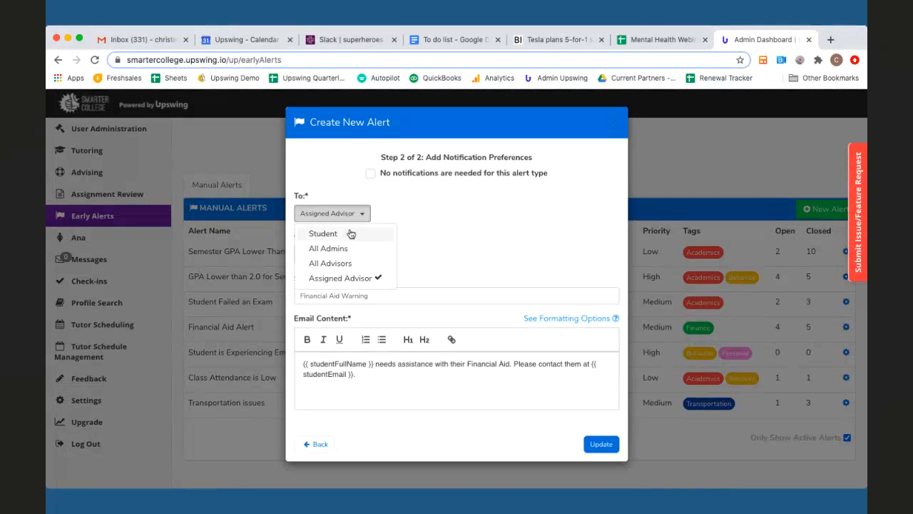
left_click(350, 281)
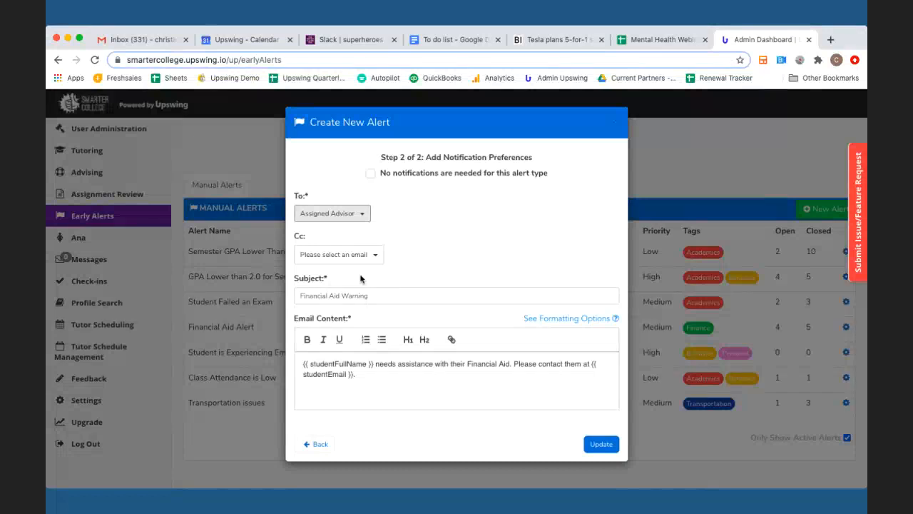
Review the notification email's subject, content and student placeholders, and save the updated Financial Aid Alert.
left_click_drag(381, 296, 298, 295)
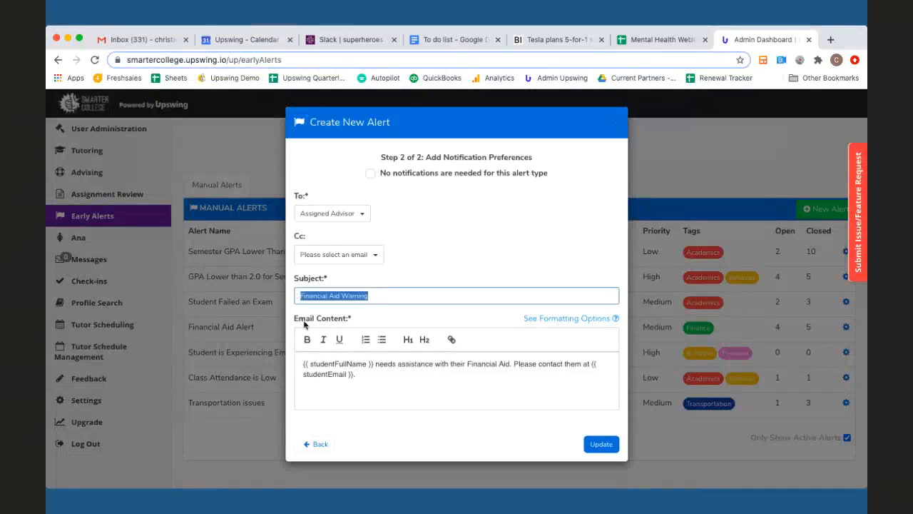
left_click_drag(356, 374, 284, 363)
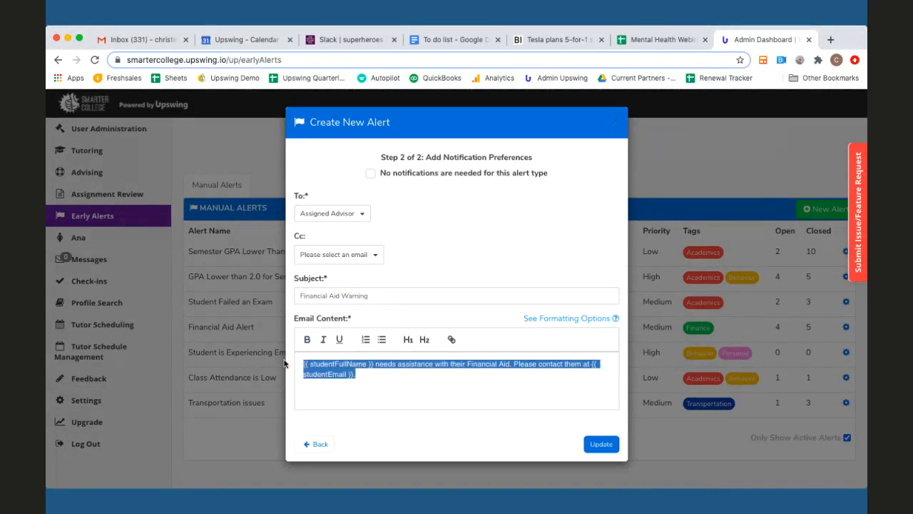
left_click(468, 375)
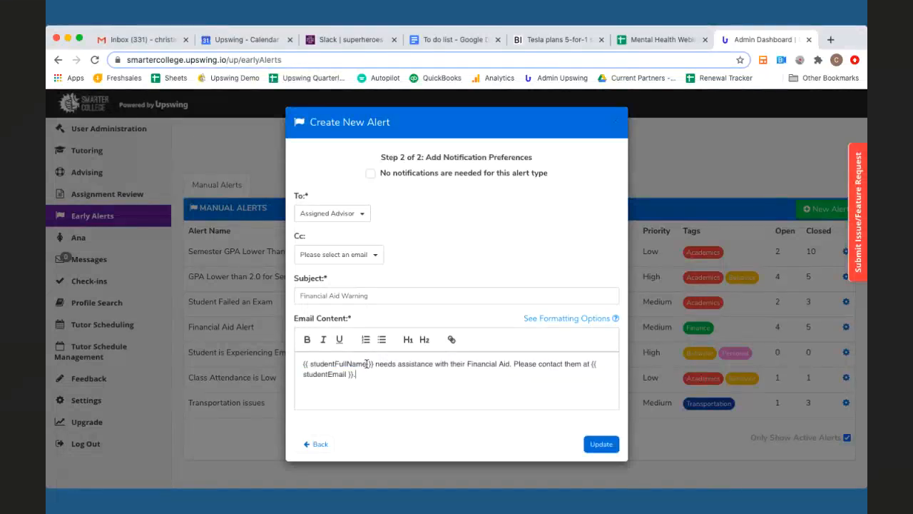
left_click_drag(367, 364, 305, 373)
left_click(358, 377)
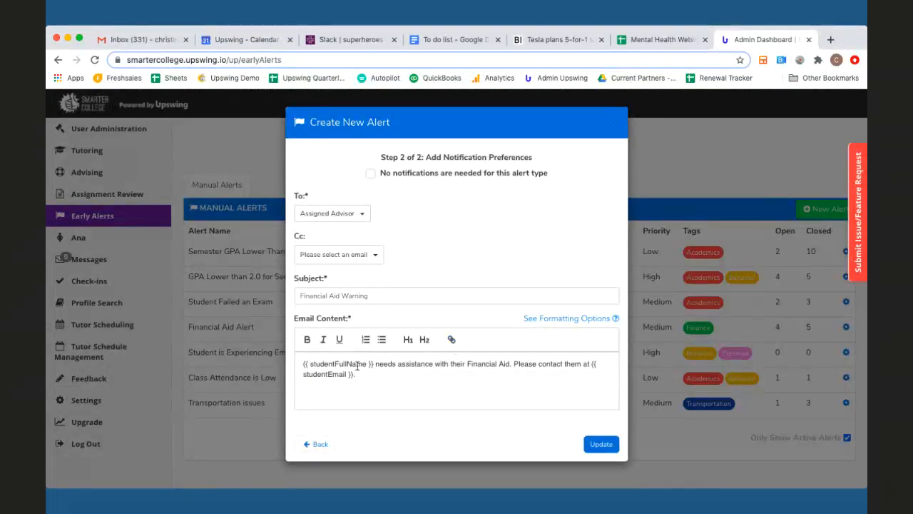
left_click(392, 374)
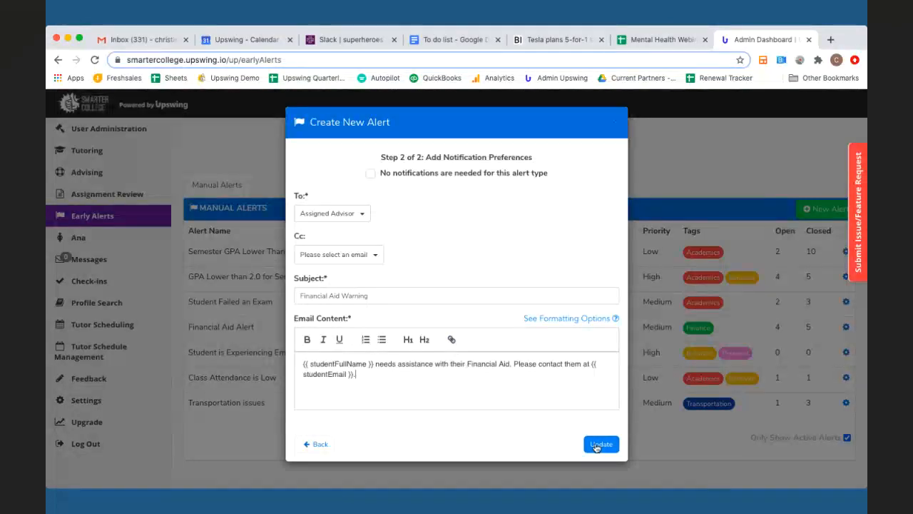
left_click(596, 446)
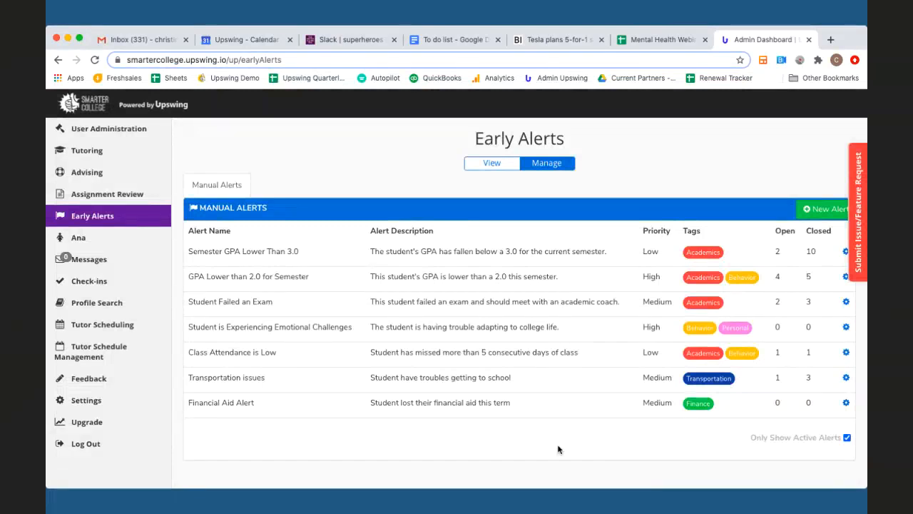
left_click(810, 214)
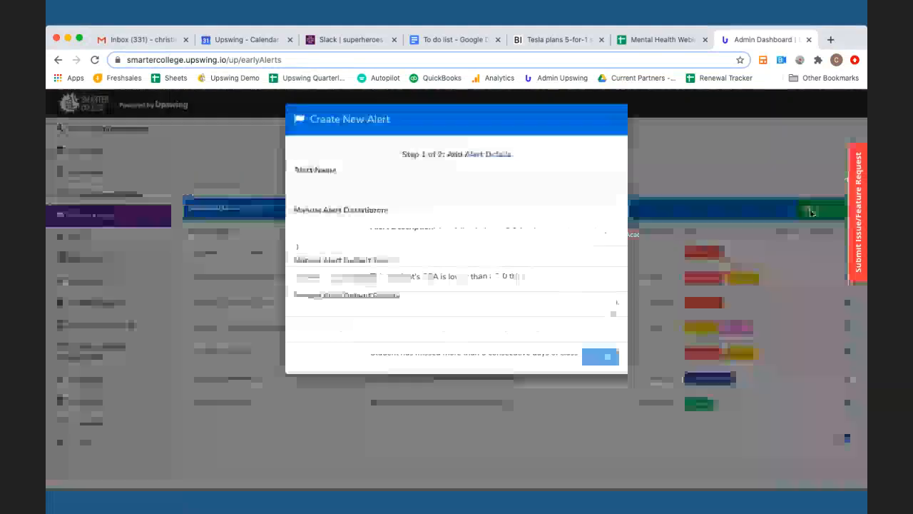
left_click(425, 191)
left_click(492, 231)
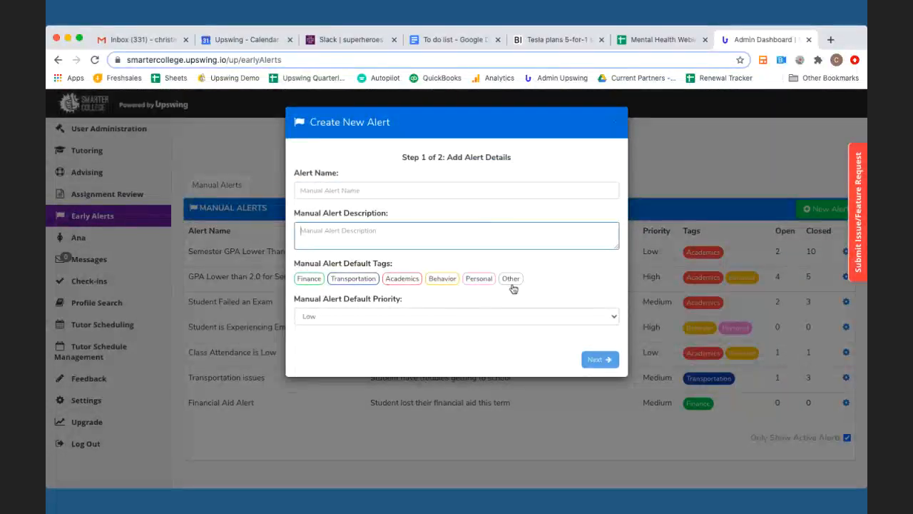
left_click(509, 316)
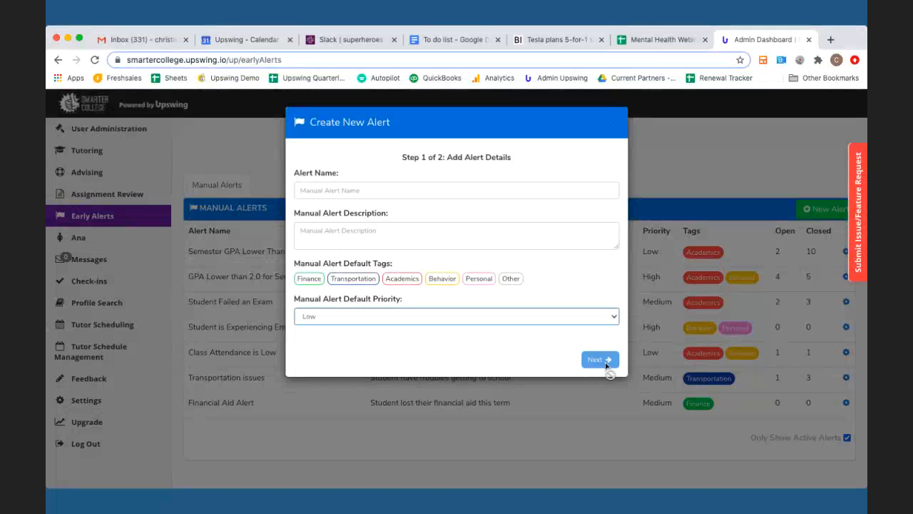
left_click(618, 126)
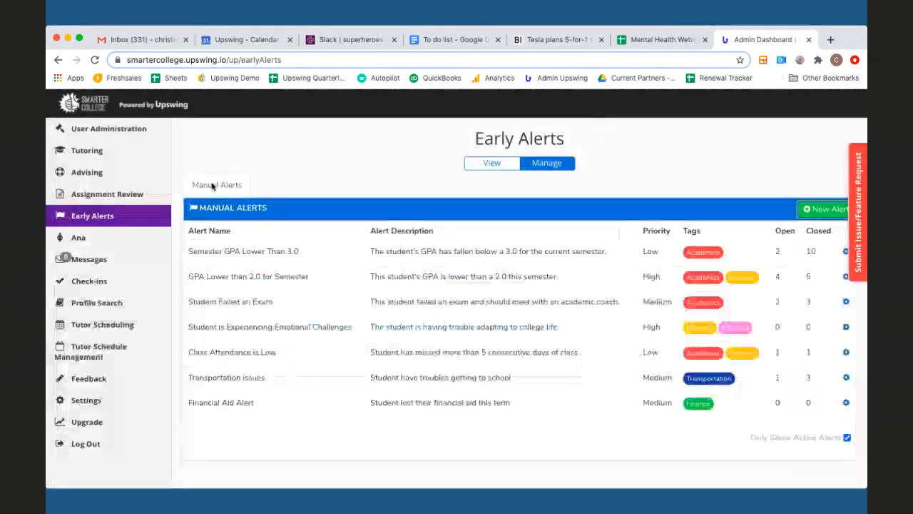
Return to the list of alerts set for students and look through its entries.
left_click(485, 165)
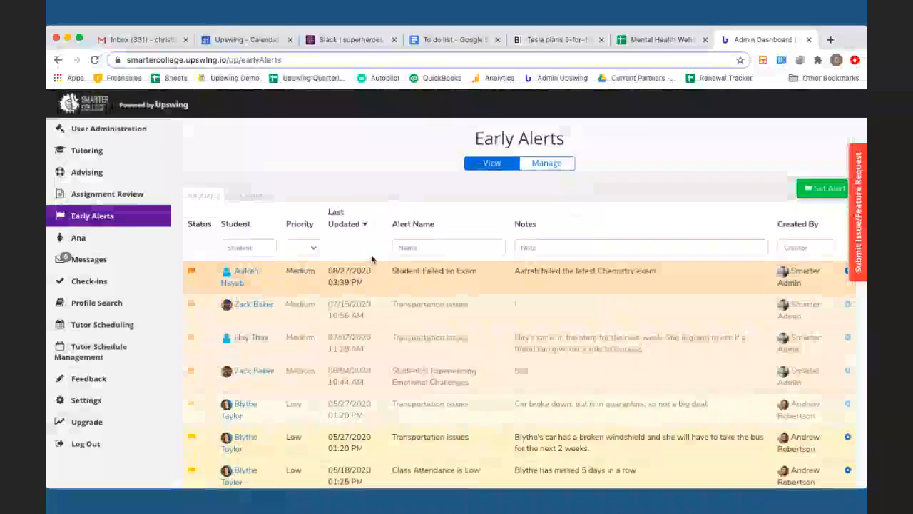
scroll(373, 271, "down", 3)
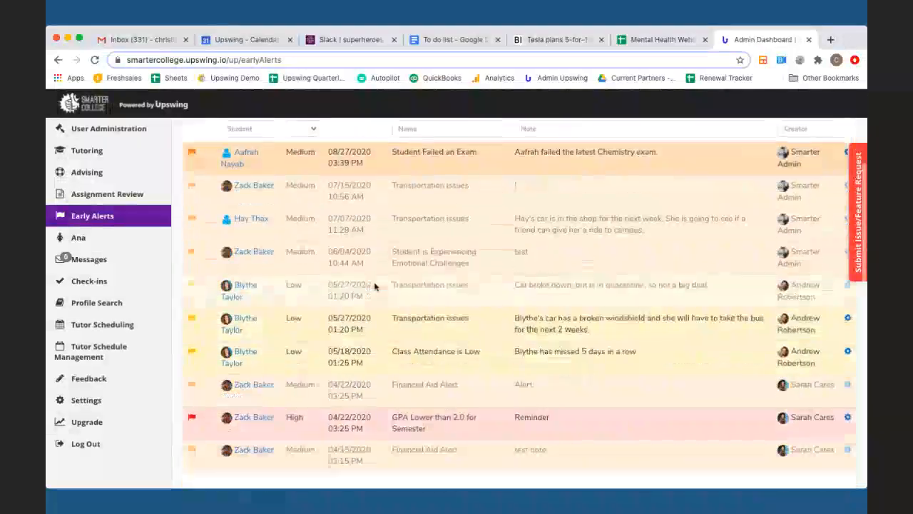
Name the export file for the student alerts "Alert export" and look over the listed alerts.
scroll(374, 286, "down", 3)
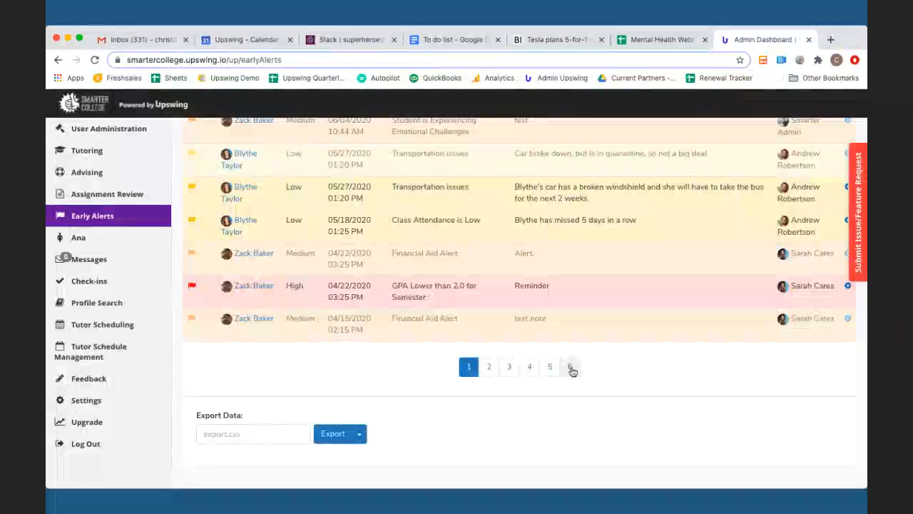
left_click(261, 434)
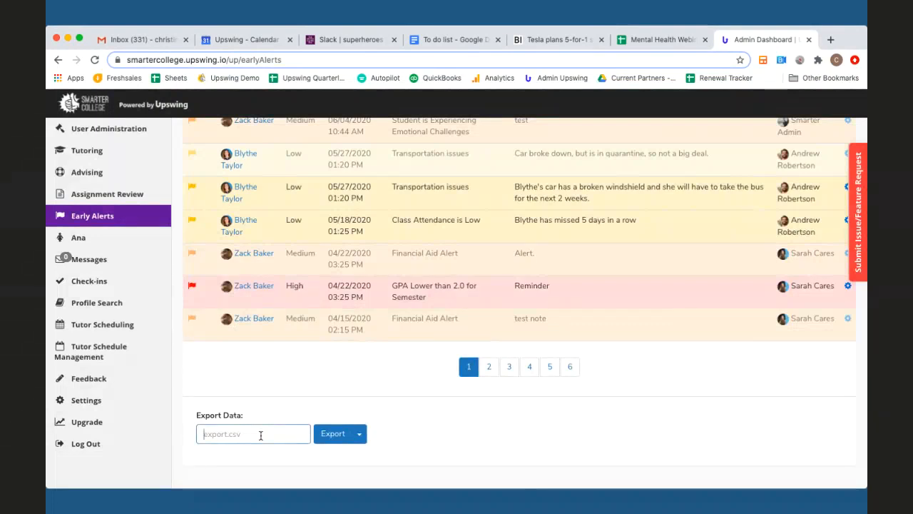
type("Alert export")
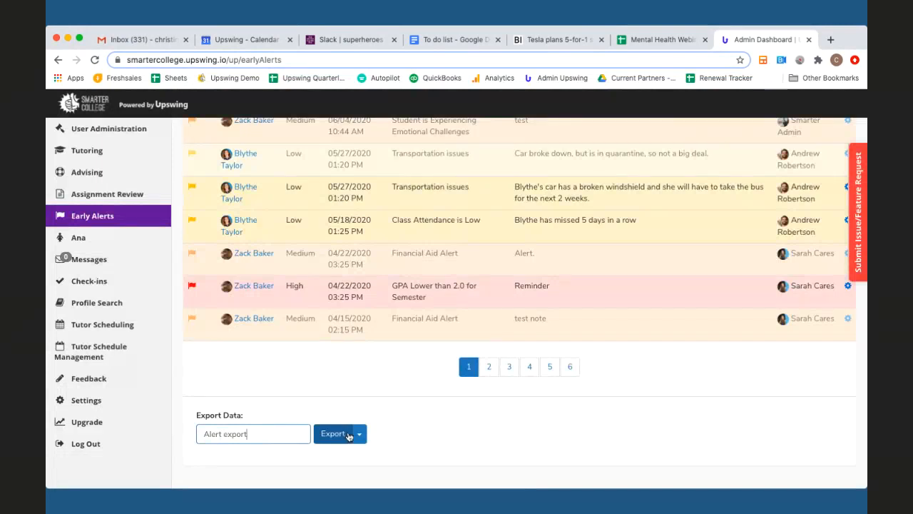
scroll(356, 326, "up", 5)
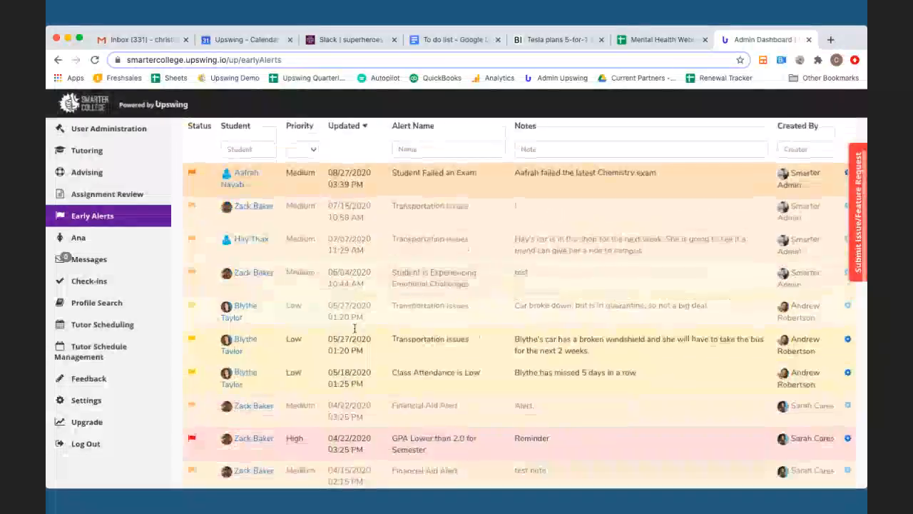
scroll(355, 328, "down", 1)
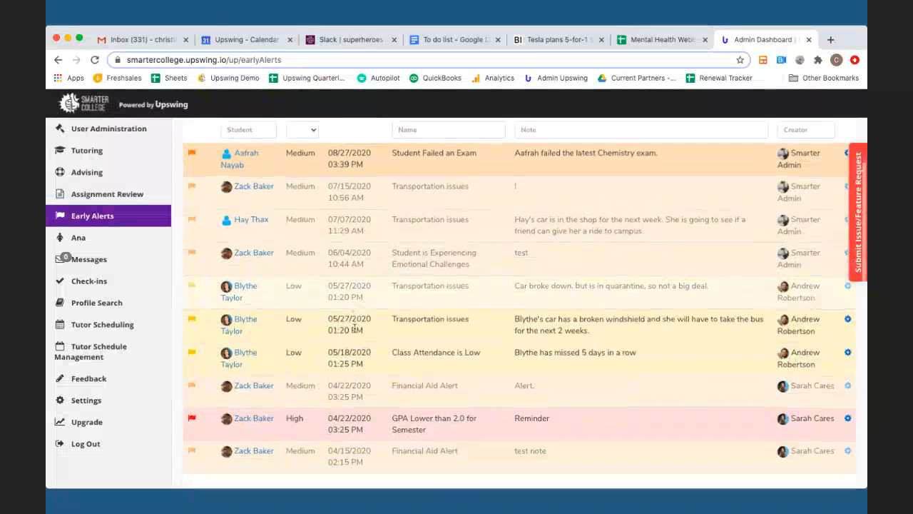
scroll(354, 328, "down", 4)
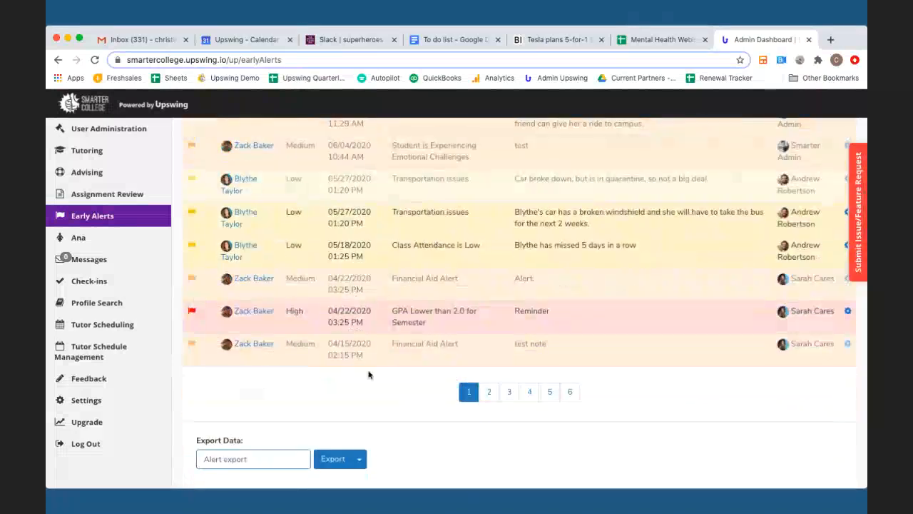
Open the custom export options and examine the available headers and the example row of exported data.
left_click(359, 461)
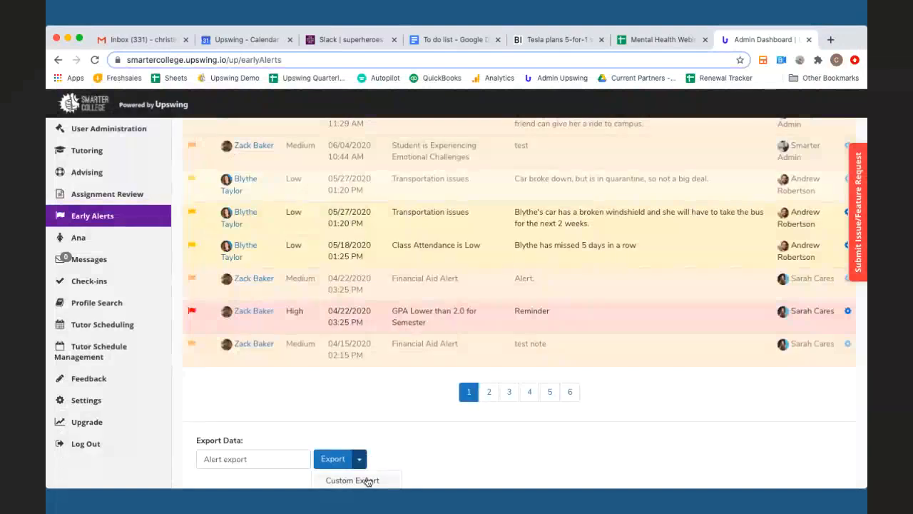
left_click(368, 481)
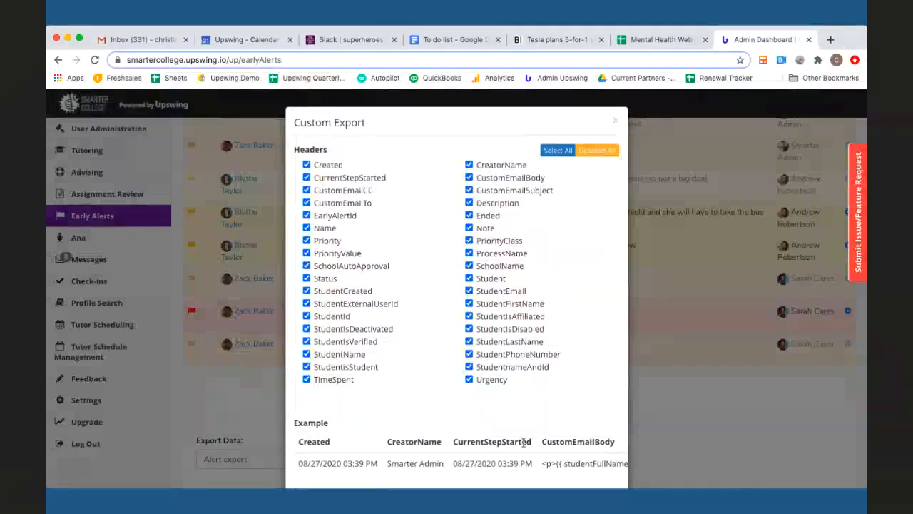
scroll(525, 449, "right", 20)
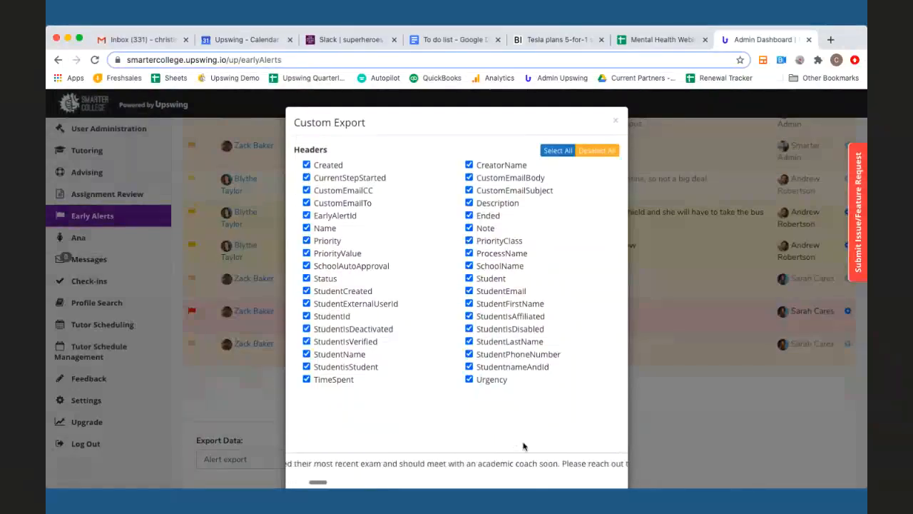
scroll(524, 446, "left", 15)
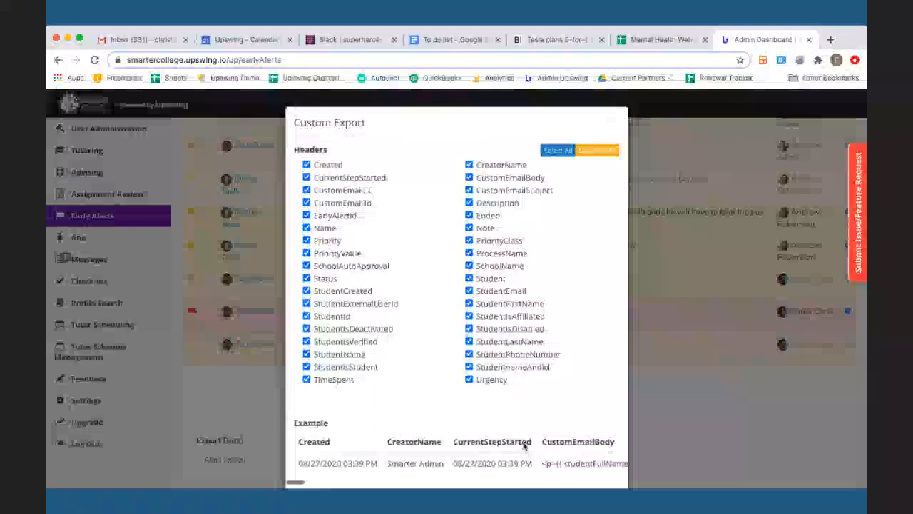
Limit the custom export headers to Name, Priority, Status, Student and StudentEmail, and close the options without exporting.
left_click(599, 151)
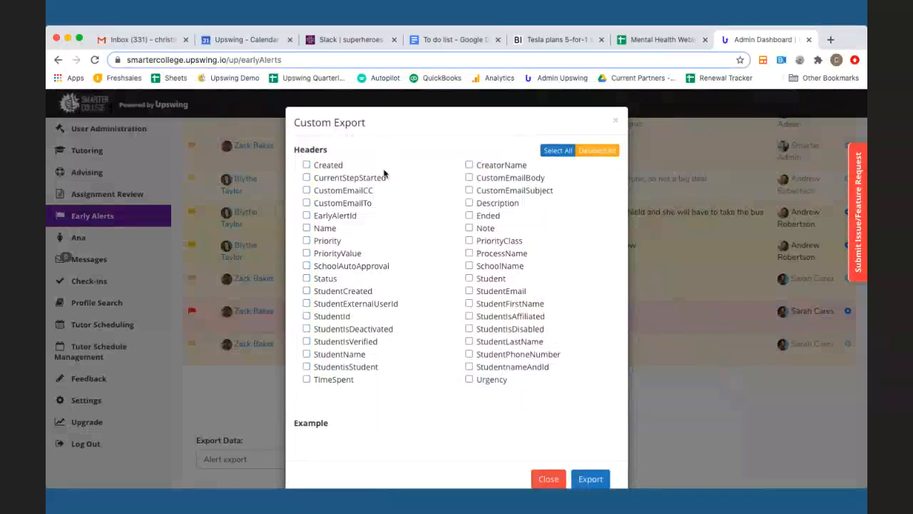
left_click(307, 228)
left_click(307, 240)
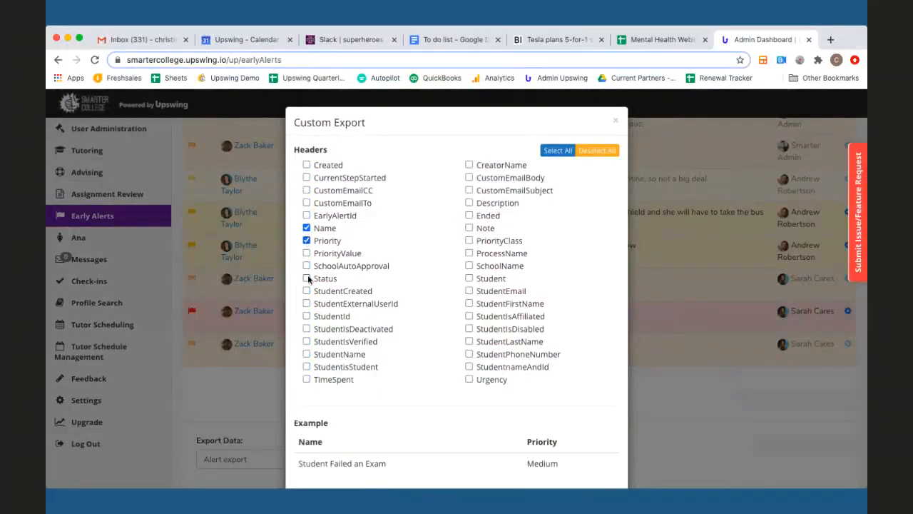
left_click(307, 278)
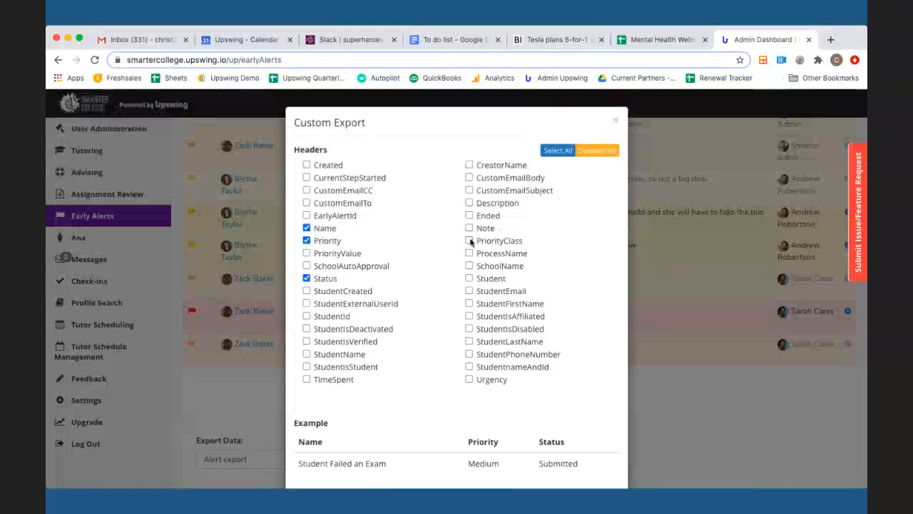
left_click(469, 278)
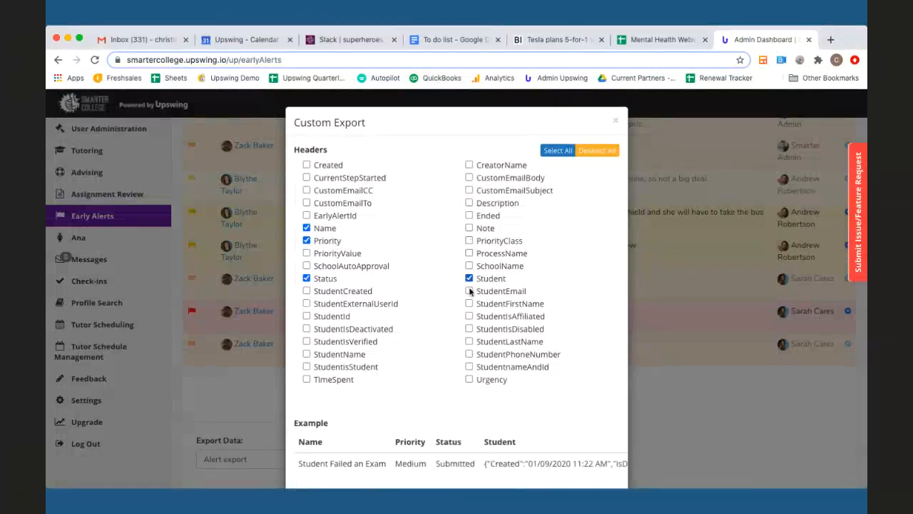
left_click(470, 291)
scroll(580, 208, "down", 2)
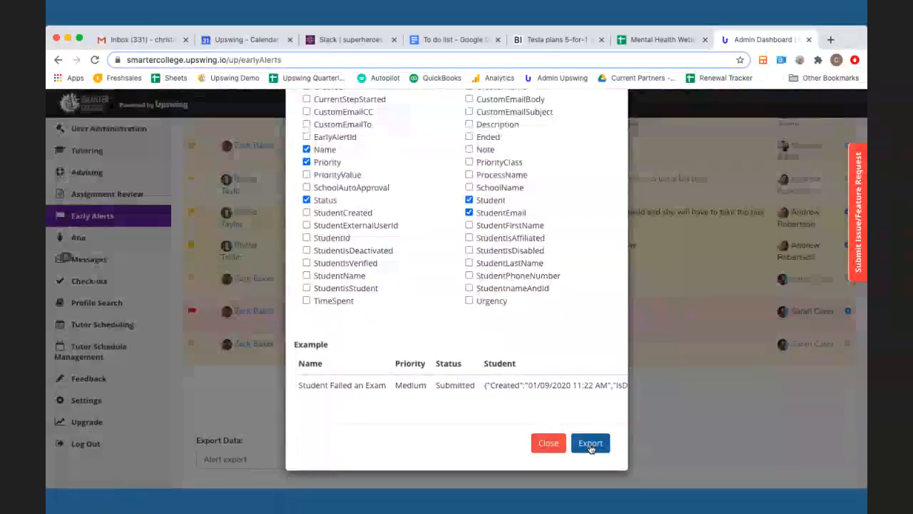
left_click(548, 443)
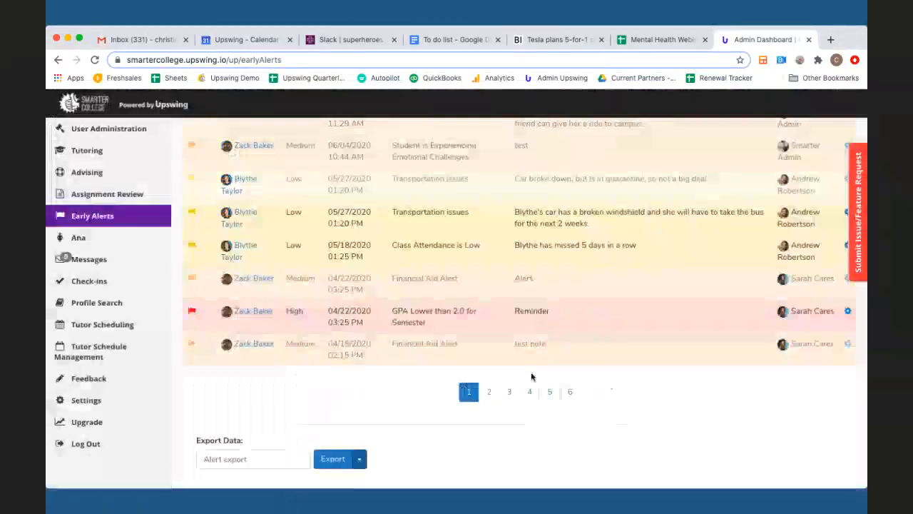
scroll(530, 377, "up", 5)
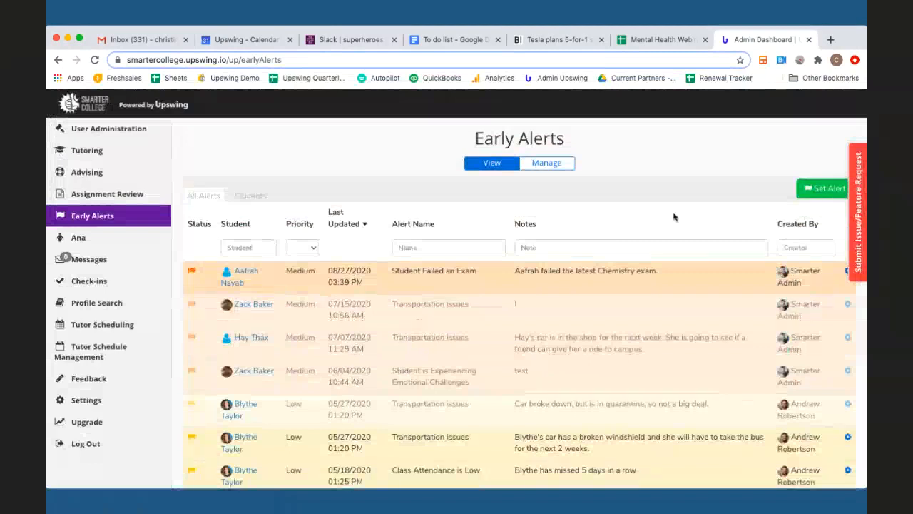